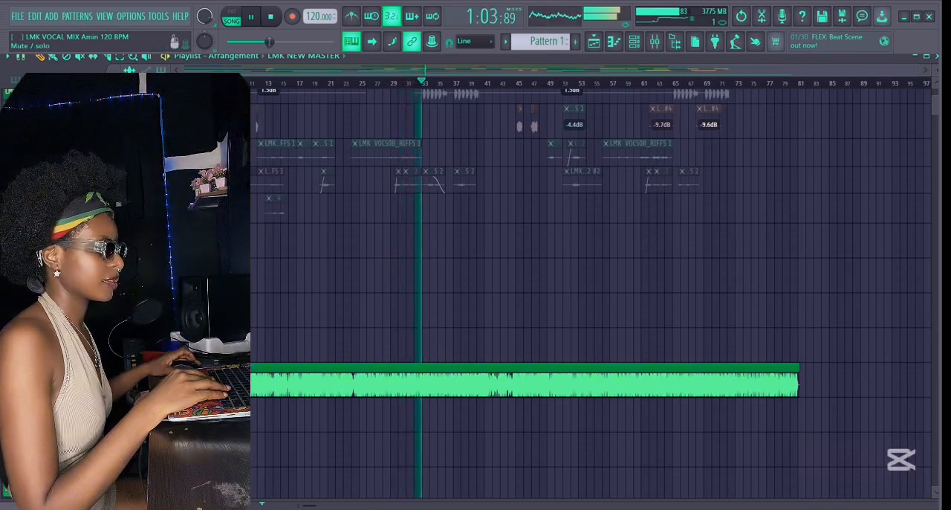
Unsolo the mastered song track, stop playback and look over the vocal tracks in the arrangement.
{"action": "right_click", "coordinate": [169, 380]}
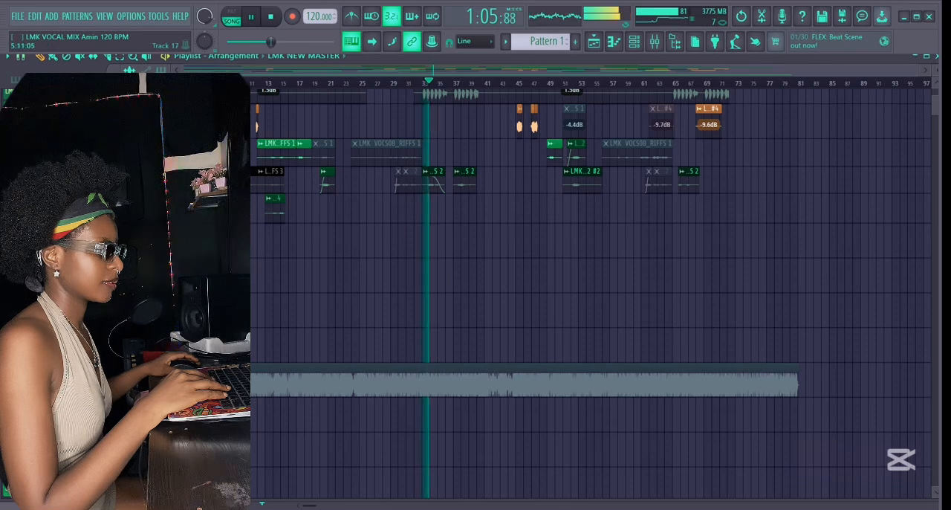
{"action": "key", "text": "space"}
{"action": "scroll", "coordinate": [352, 281], "scroll_direction": "up", "scroll_amount": 5}
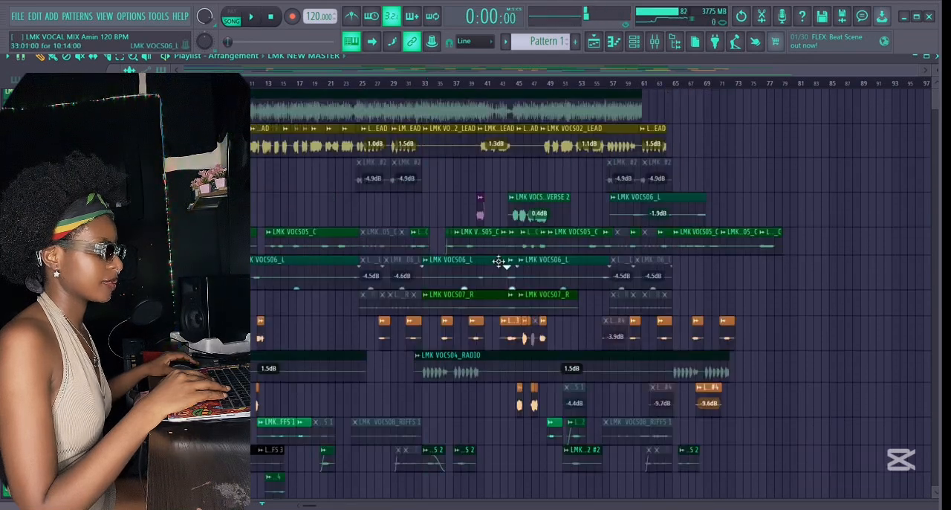
{"action": "scroll", "coordinate": [380, 174], "scroll_direction": "down", "scroll_amount": 4}
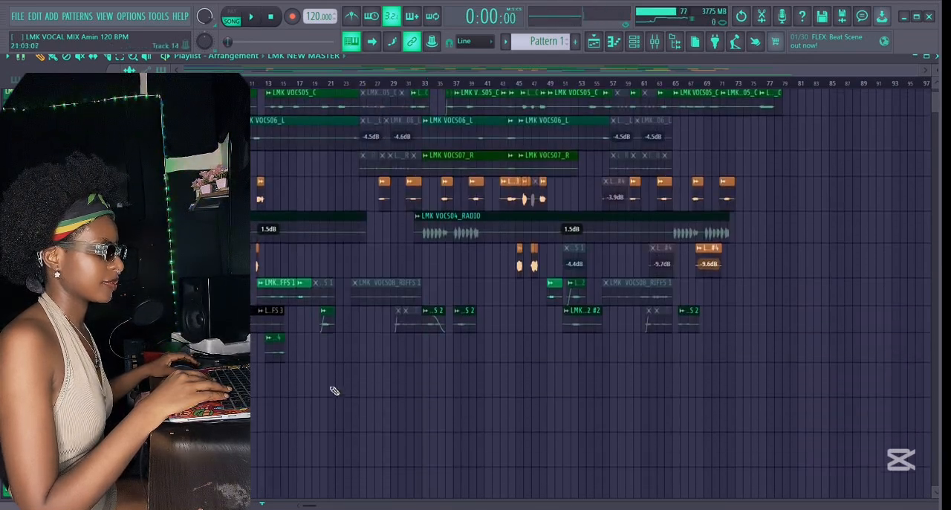
{"action": "scroll", "coordinate": [355, 392], "scroll_direction": "down", "scroll_amount": 3}
{"action": "scroll", "coordinate": [353, 393], "scroll_direction": "up", "scroll_amount": 7}
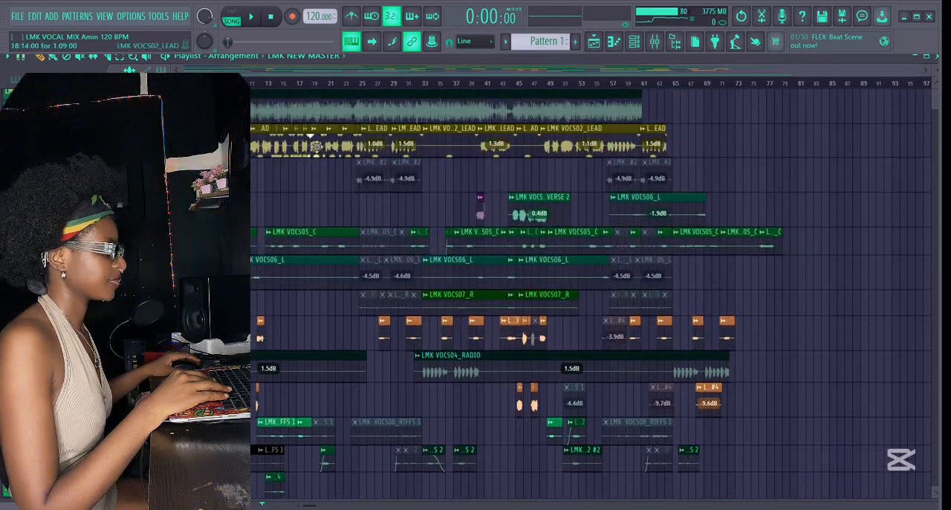
Open the lead vocal clip's settings and inspect the FabFilter Pro-Q 3 EQ curve on the LEAD mixer insert.
{"action": "double_click", "coordinate": [316, 149]}
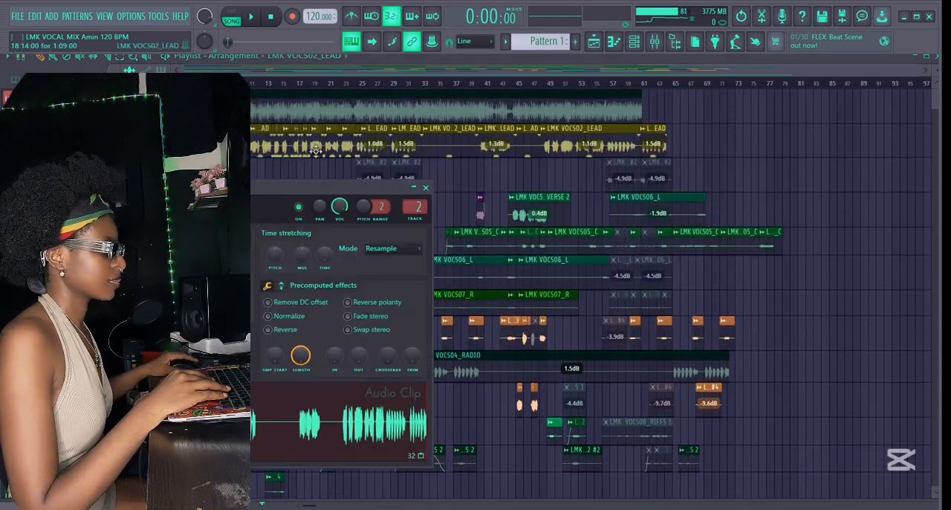
{"action": "left_click", "coordinate": [655, 43]}
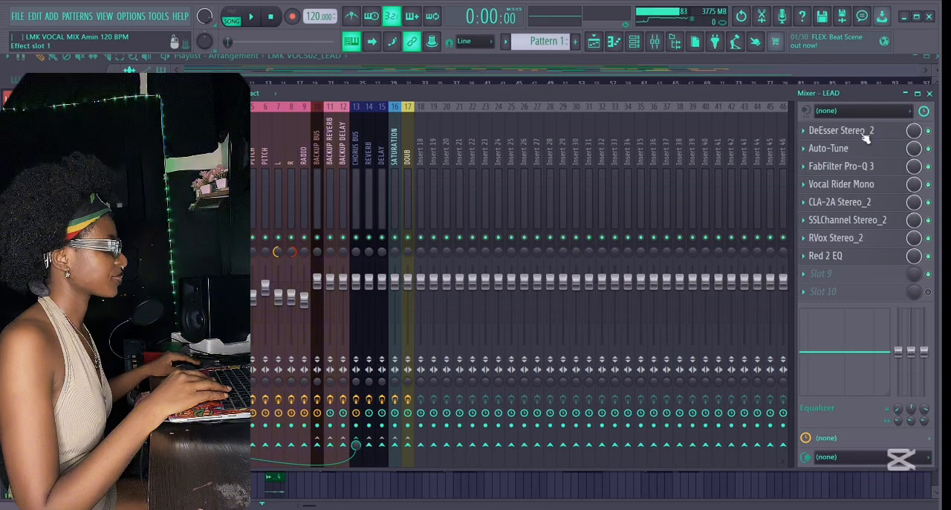
{"action": "left_click", "coordinate": [842, 170]}
{"action": "left_click_drag", "start_coordinate": [263, 221], "coordinate": [388, 108]}
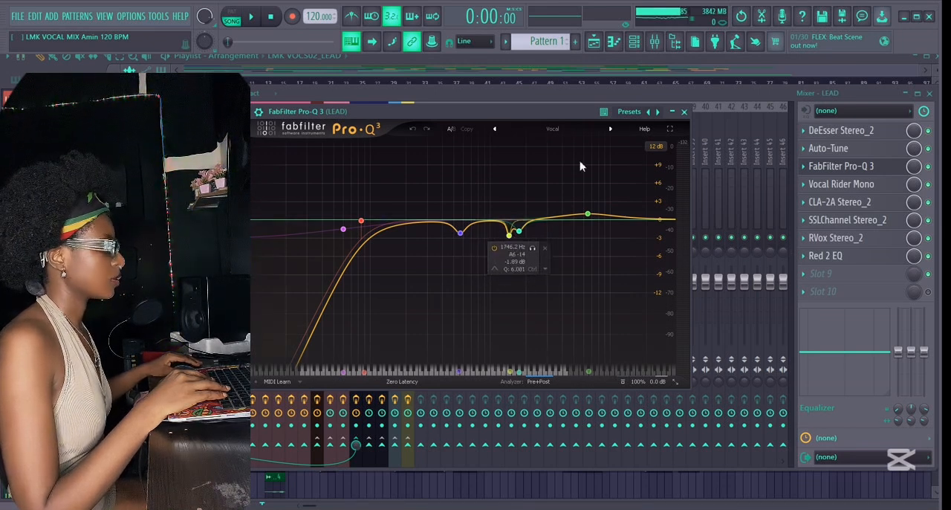
{"action": "left_click", "coordinate": [683, 112]}
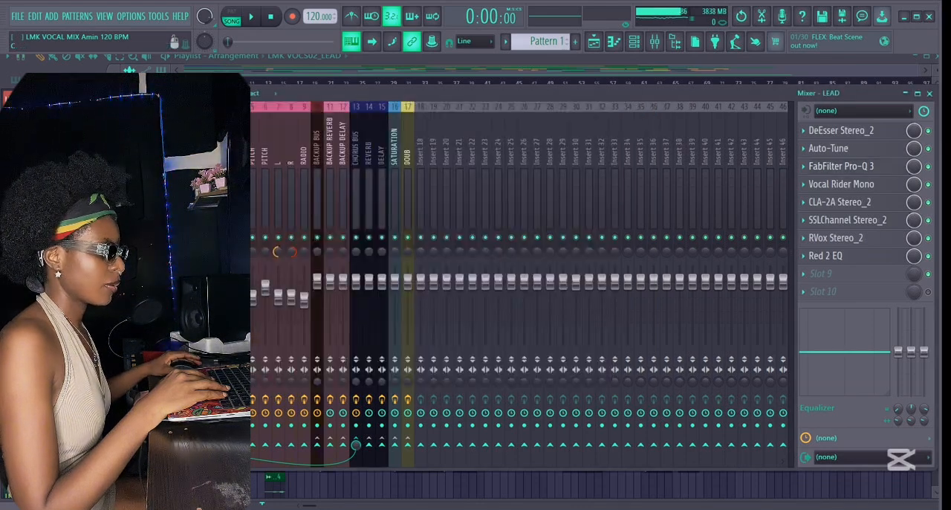
Examine the effect chains of the C, BACKUP BUS and RIFFS inserts, including the backup bus's FabFilter Pro-Q 3 curve.
{"action": "left_click", "coordinate": [227, 159]}
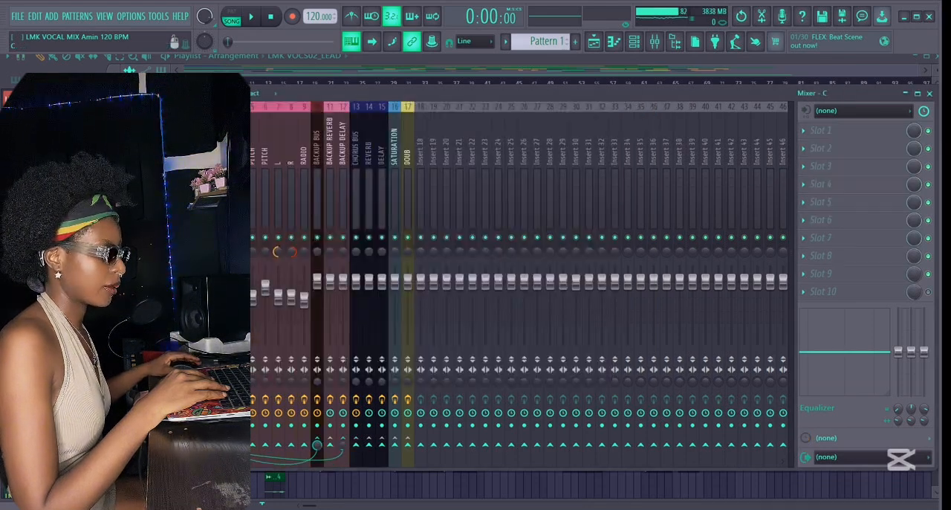
{"action": "left_click", "coordinate": [321, 132]}
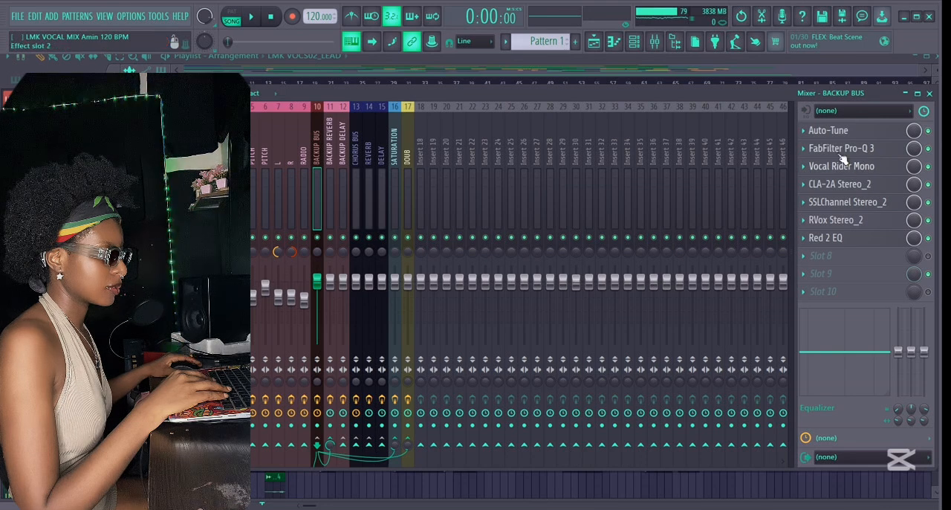
{"action": "left_click", "coordinate": [262, 152]}
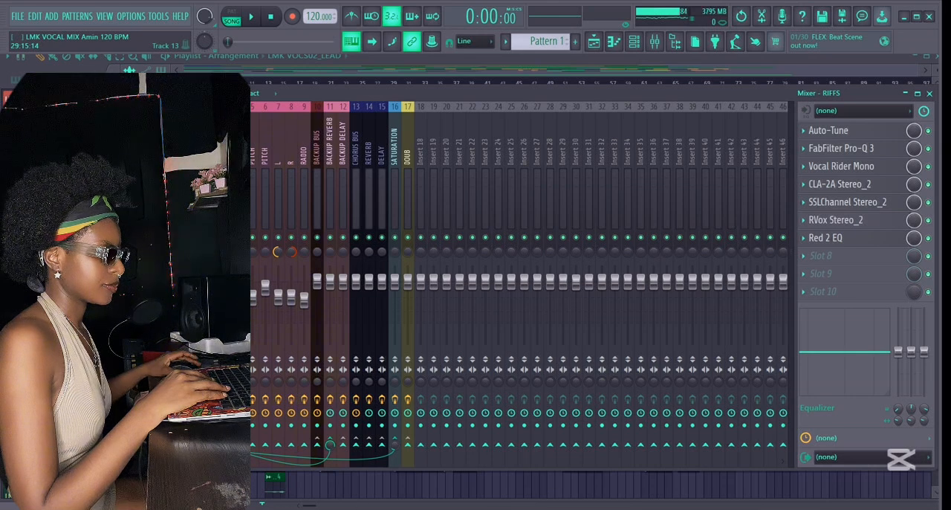
{"action": "left_click", "coordinate": [841, 149]}
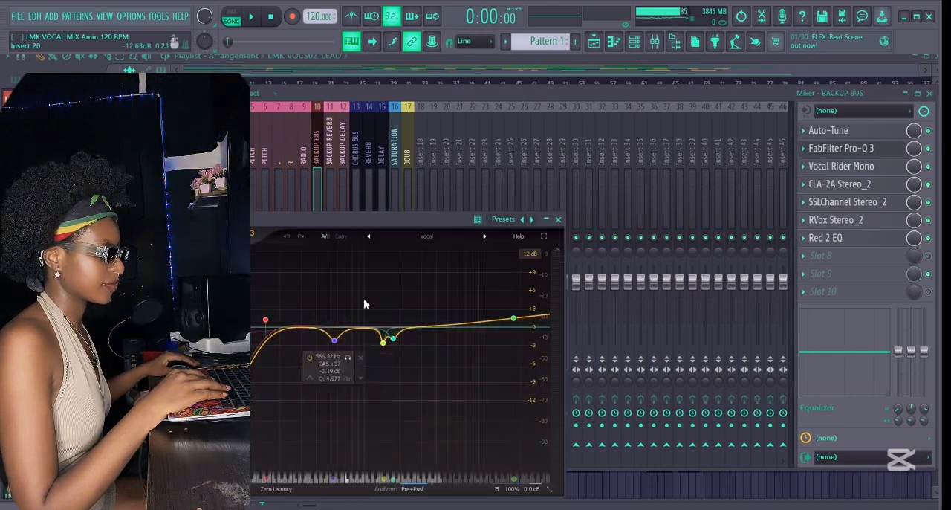
{"action": "left_click", "coordinate": [557, 221]}
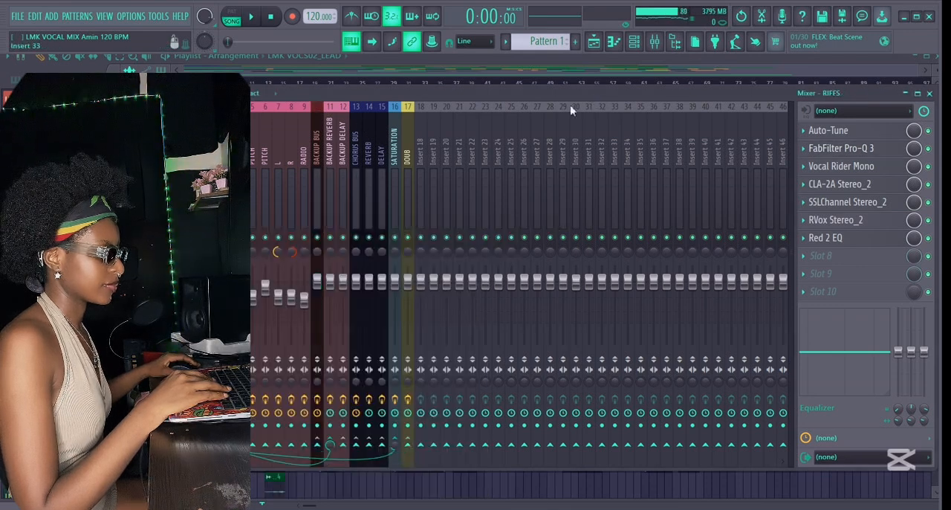
Check the effect slots of Insert 1, solo the instrumental track in the playlist and play it from about bar 15.
{"action": "left_click", "coordinate": [200, 153]}
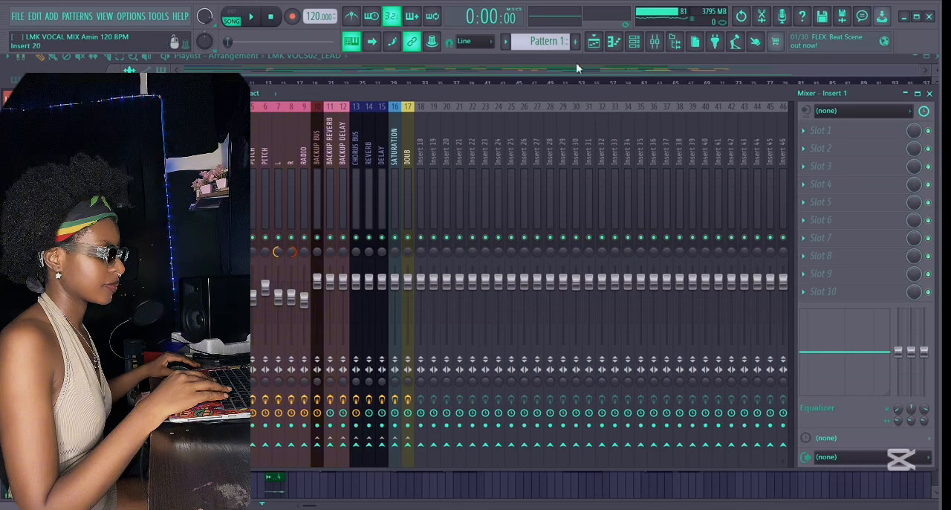
{"action": "left_click", "coordinate": [595, 44]}
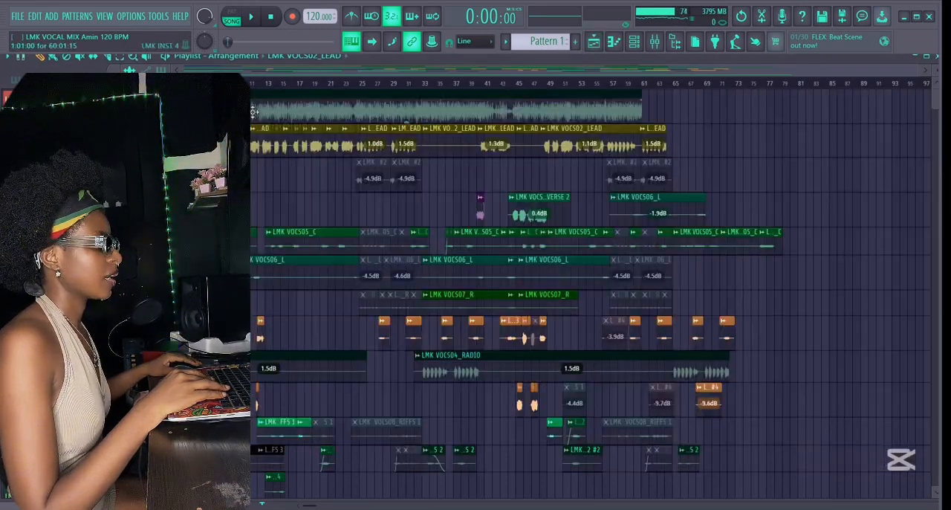
{"action": "right_click", "coordinate": [168, 112]}
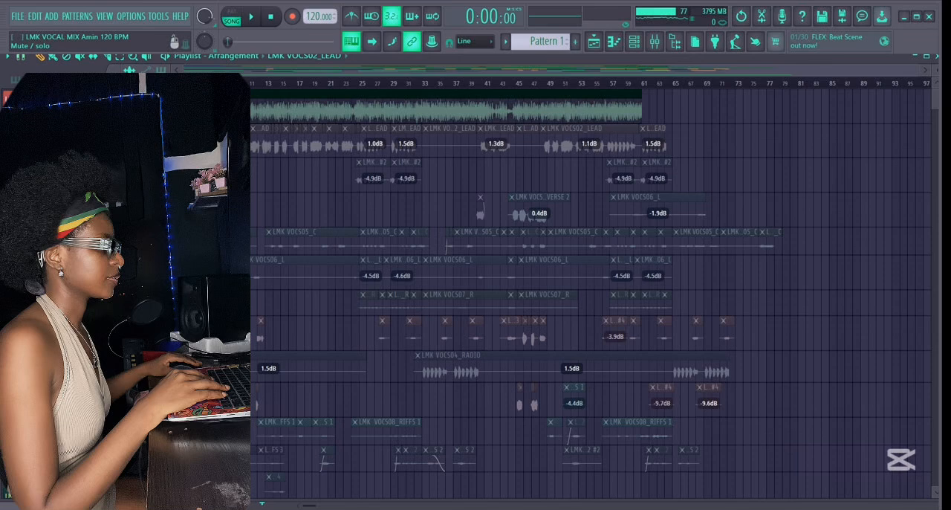
{"action": "left_click", "coordinate": [253, 20]}
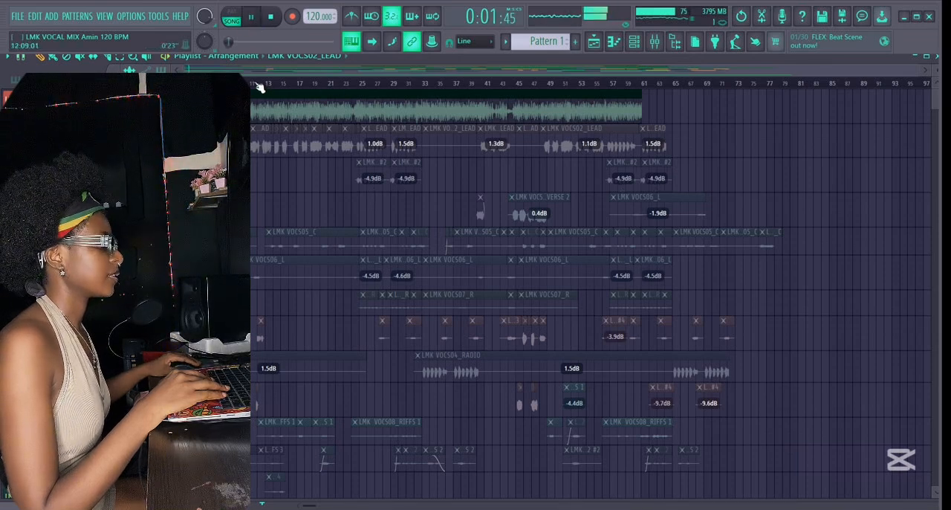
{"action": "left_click", "coordinate": [285, 85]}
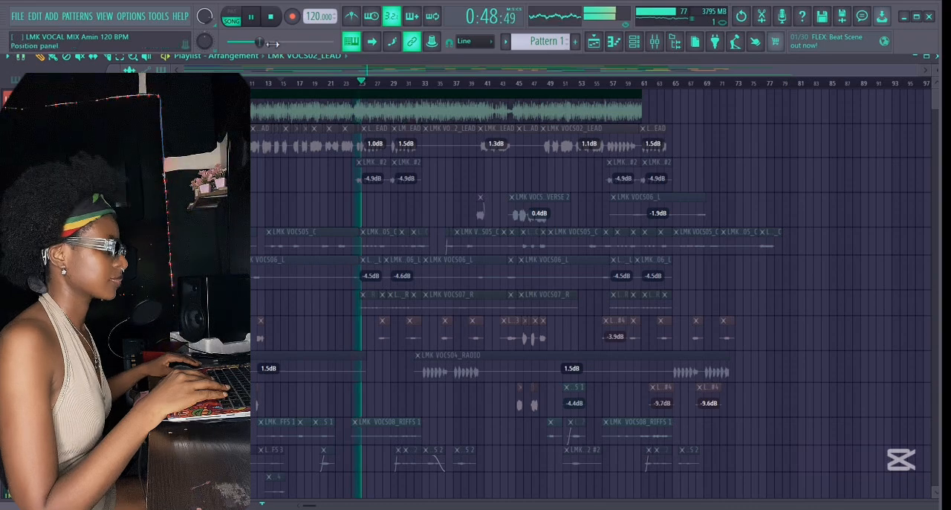
{"action": "key", "text": "space"}
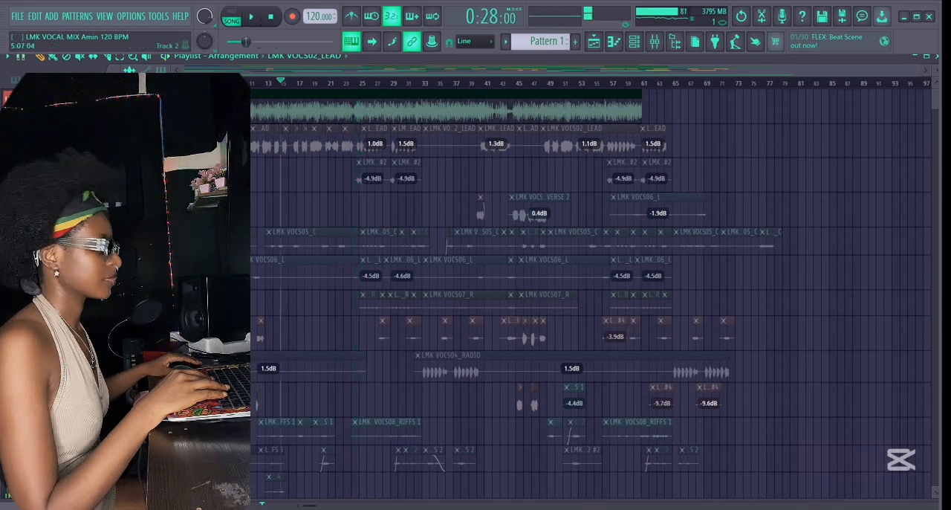
Select the SATURATION mixer insert, close the mixer and play the vocal tracks in the playlist.
{"action": "left_click", "coordinate": [655, 42]}
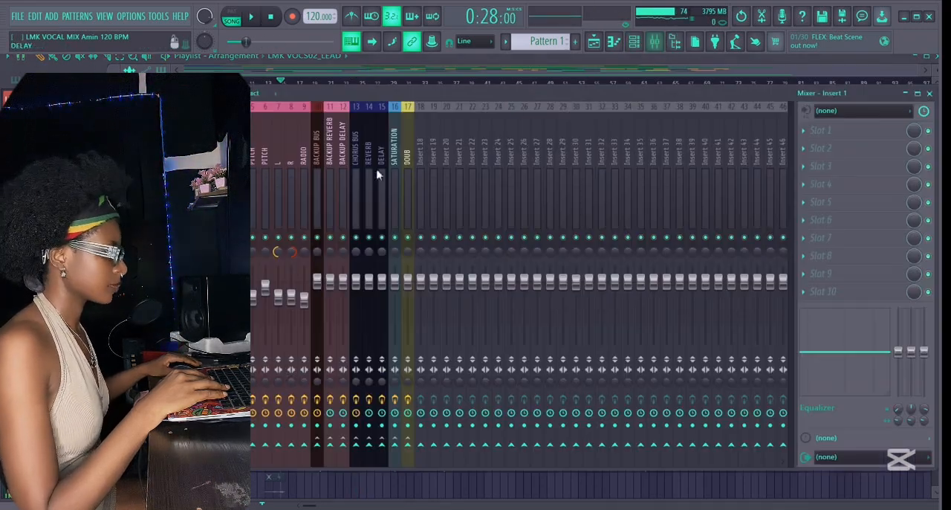
{"action": "left_click", "coordinate": [394, 135]}
{"action": "key", "text": "F9"}
{"action": "key", "text": "space"}
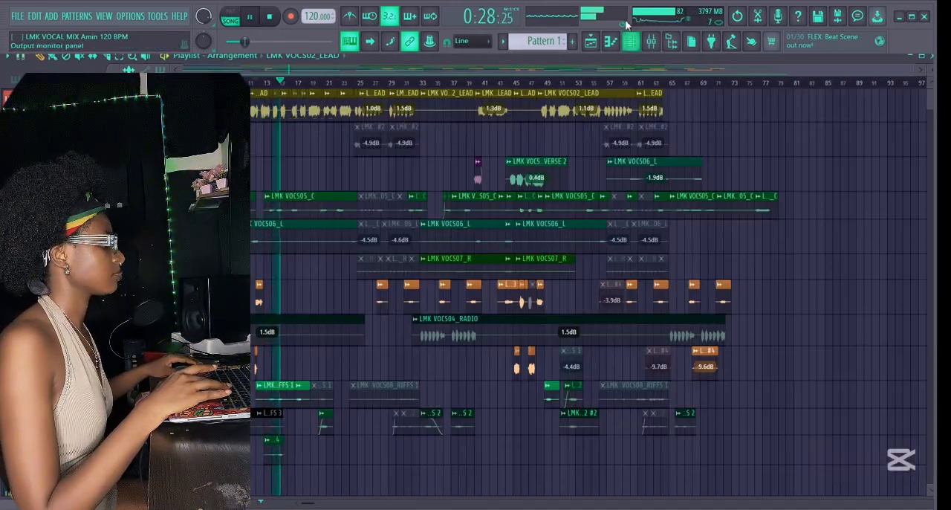
Inspect the LEAD effect chain and the FabFilter Pro-MB and The Glue settings on the CHORUS BUS during playback.
{"action": "left_click", "coordinate": [651, 41]}
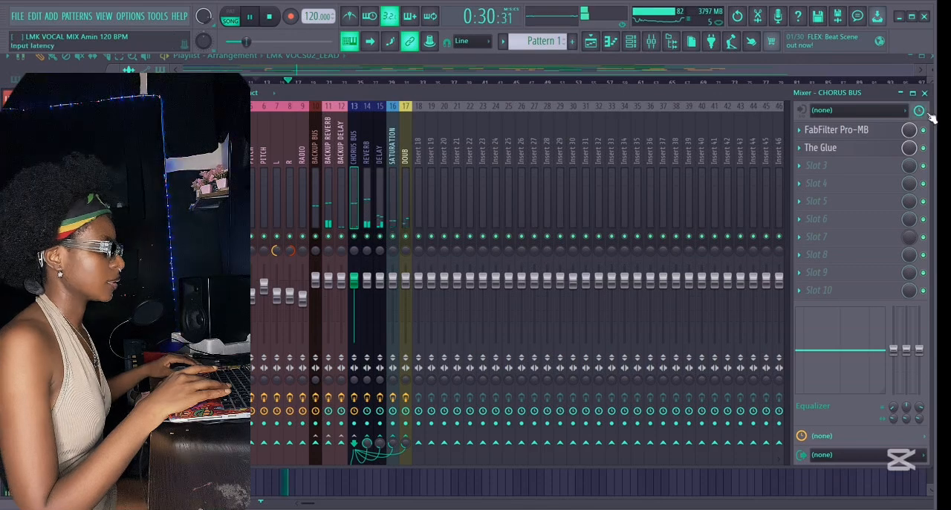
{"action": "left_click", "coordinate": [213, 132]}
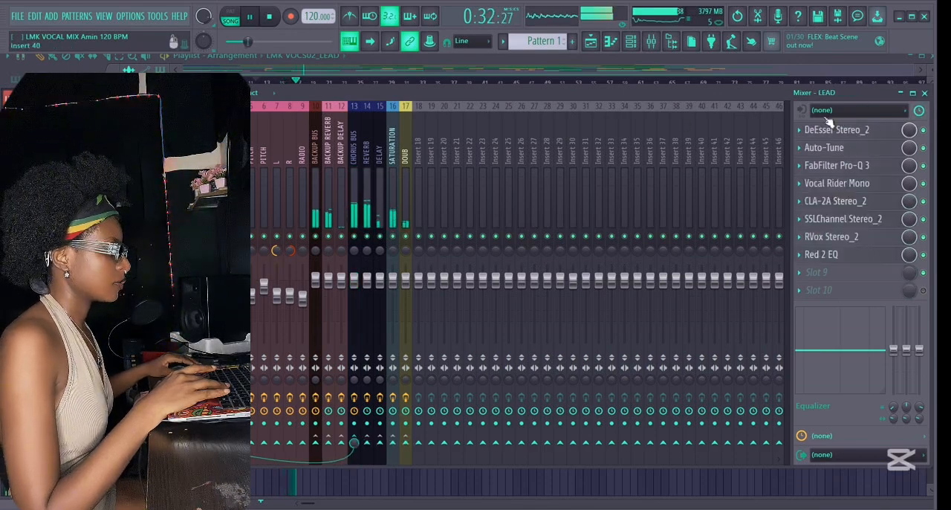
{"action": "left_click", "coordinate": [355, 145]}
{"action": "left_click", "coordinate": [851, 132]}
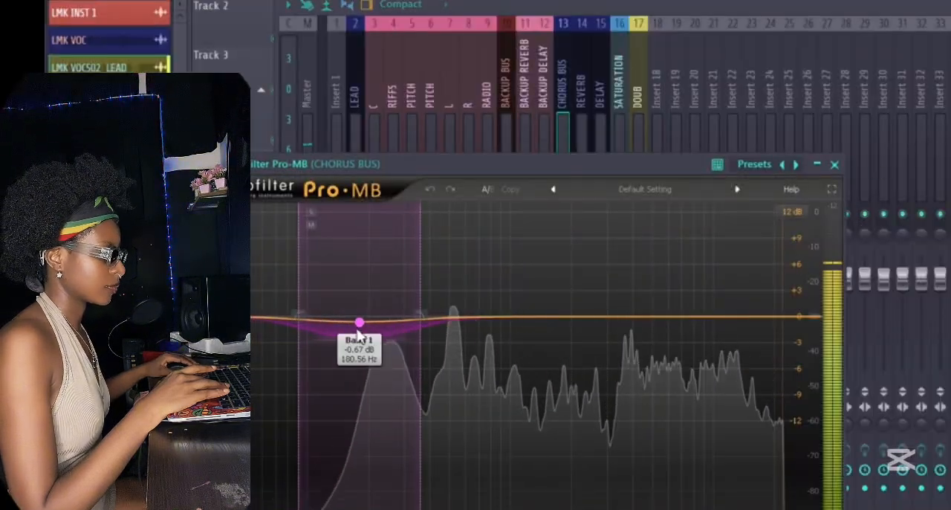
{"action": "left_click", "coordinate": [834, 164]}
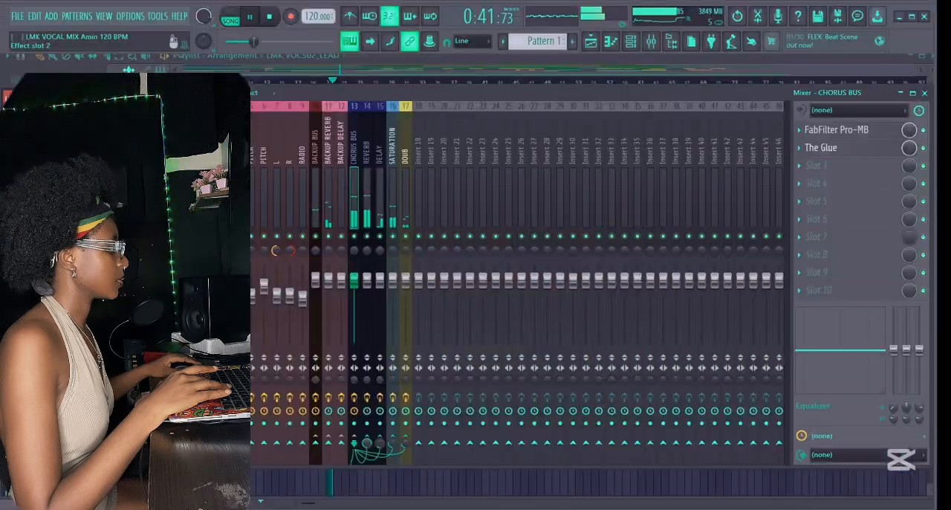
{"action": "left_click", "coordinate": [820, 147]}
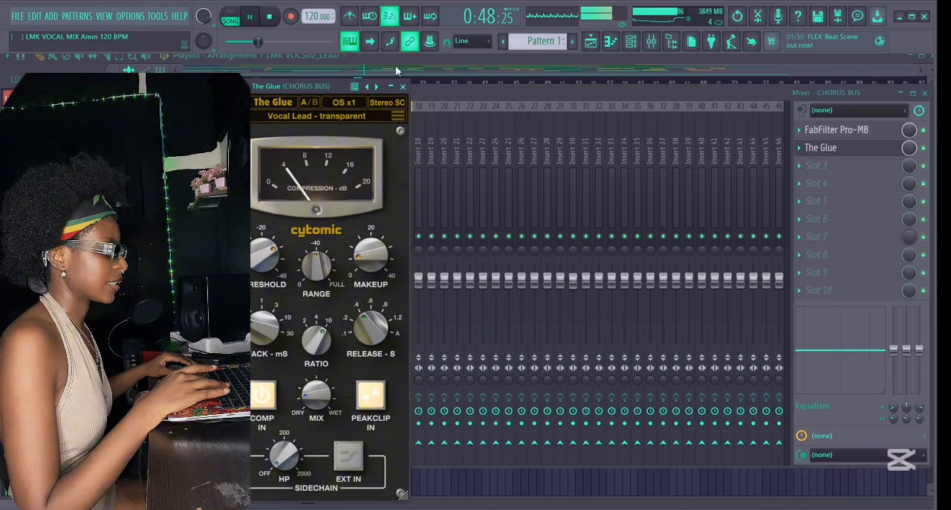
{"action": "left_click", "coordinate": [403, 87]}
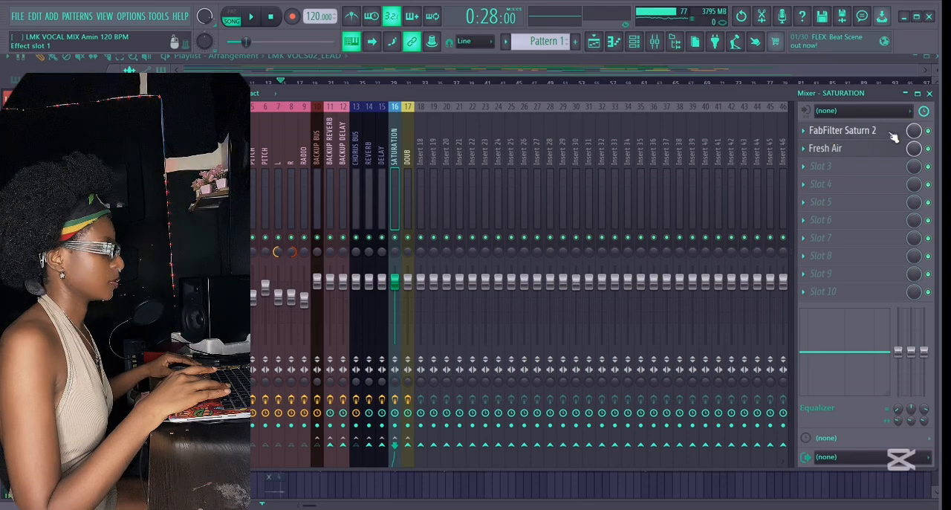
Inspect the FabFilter Saturn 2 and Fresh Air settings on the SATURATION insert.
{"action": "left_click", "coordinate": [893, 133]}
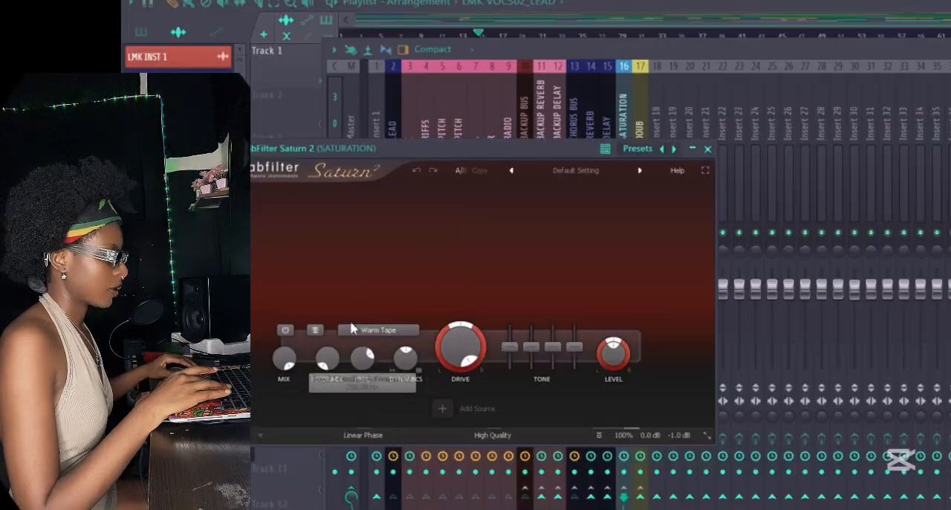
{"action": "left_click", "coordinate": [708, 150]}
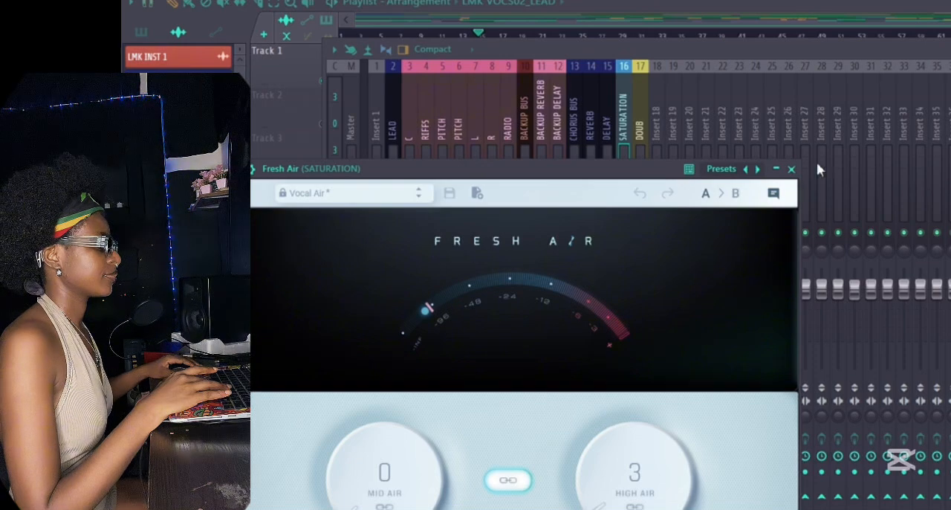
{"action": "left_click", "coordinate": [791, 169]}
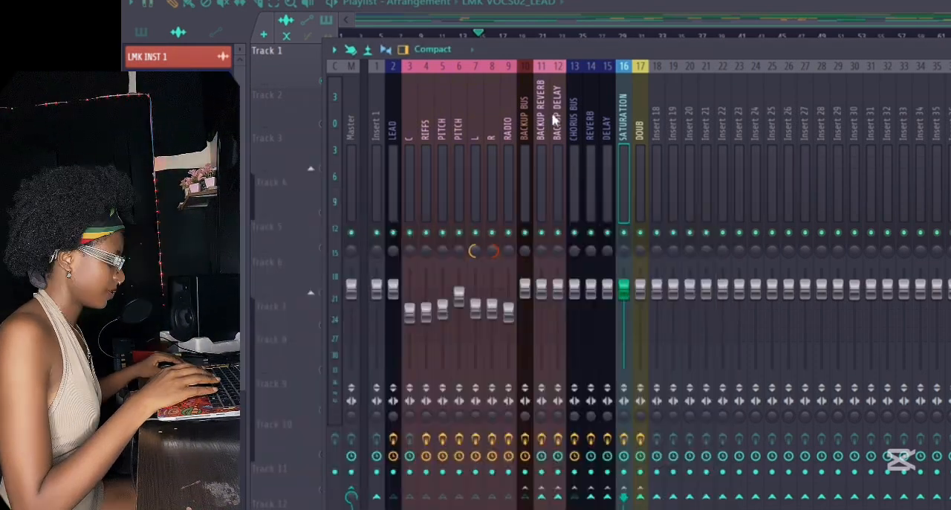
Select the CHORUS BUS insert, solo the mastered song track in the playlist and play it from about bar 33.
{"action": "left_click", "coordinate": [576, 106]}
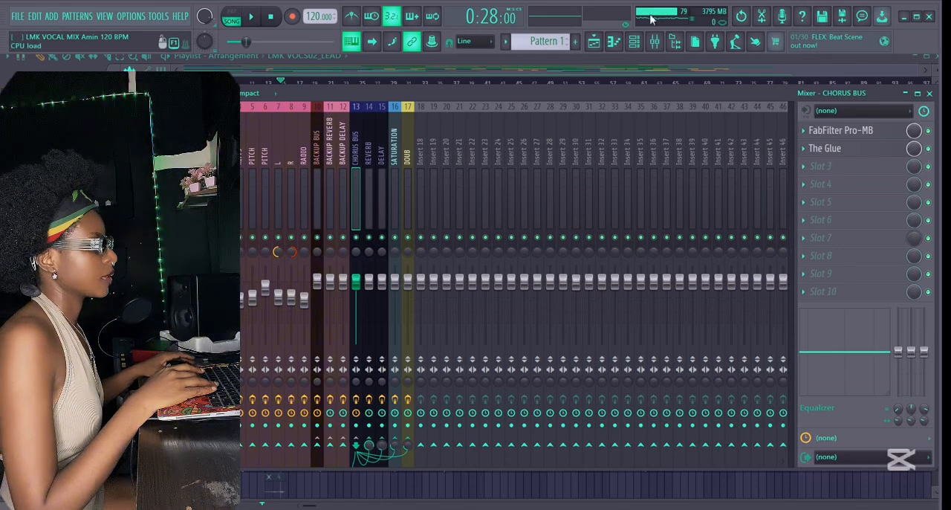
{"action": "left_click", "coordinate": [601, 42]}
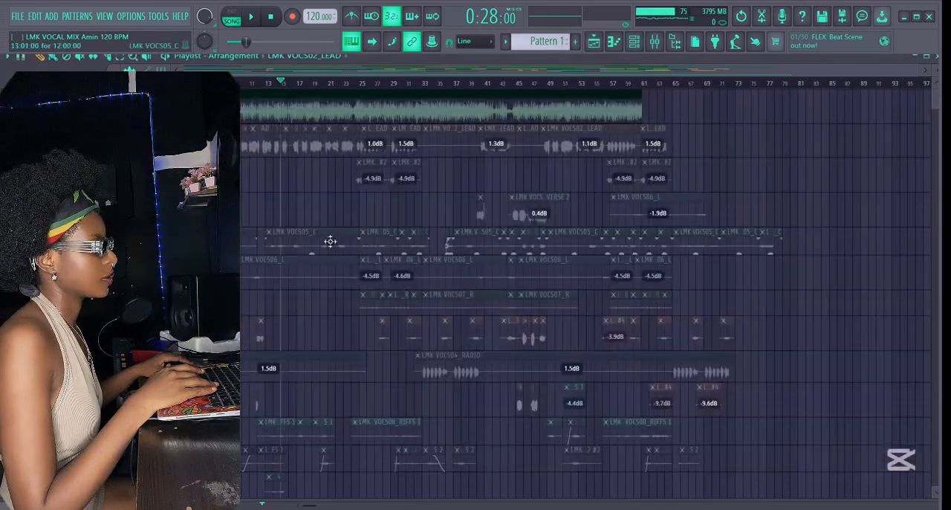
{"action": "scroll", "coordinate": [330, 241], "scroll_direction": "down", "scroll_amount": 8}
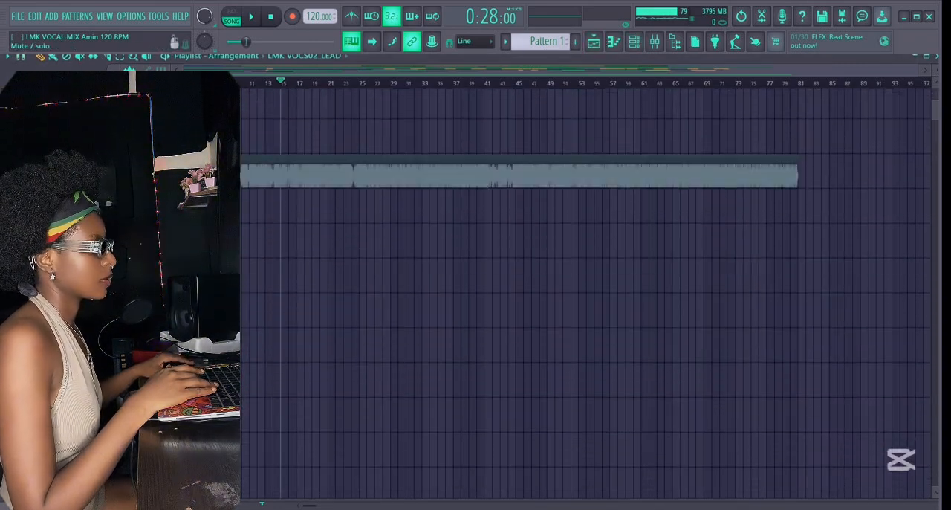
{"action": "left_click", "coordinate": [169, 178]}
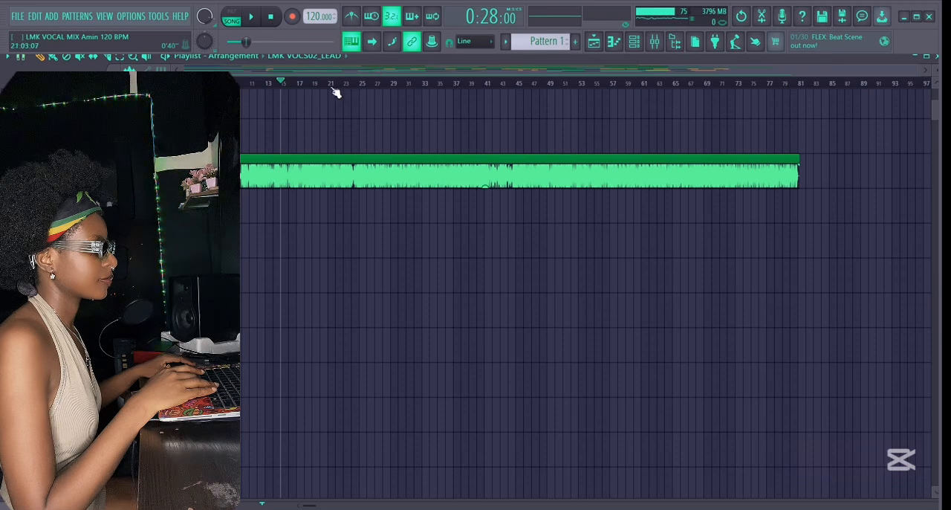
{"action": "left_click", "coordinate": [421, 83]}
{"action": "key", "text": "space"}
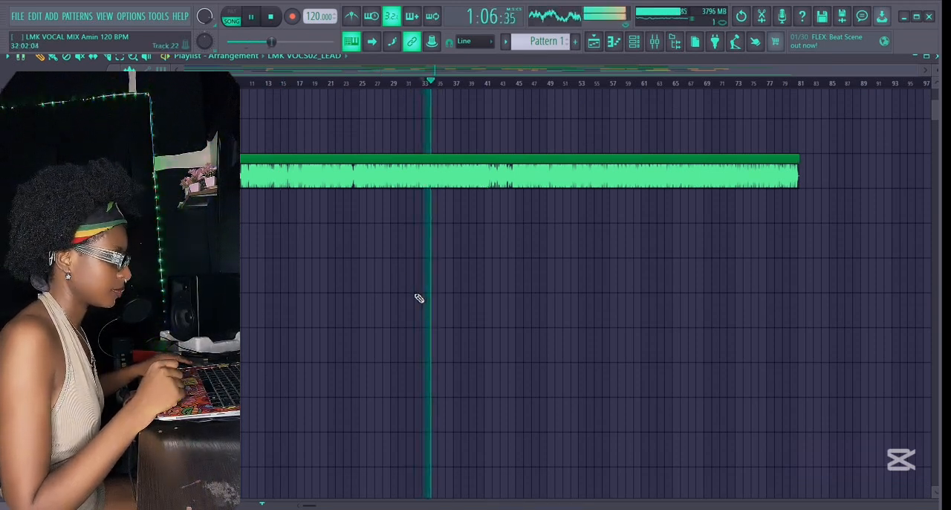
{"action": "scroll", "coordinate": [419, 298], "scroll_direction": "up", "scroll_amount": 2}
{"action": "scroll", "coordinate": [419, 298], "scroll_direction": "up", "scroll_amount": 12}
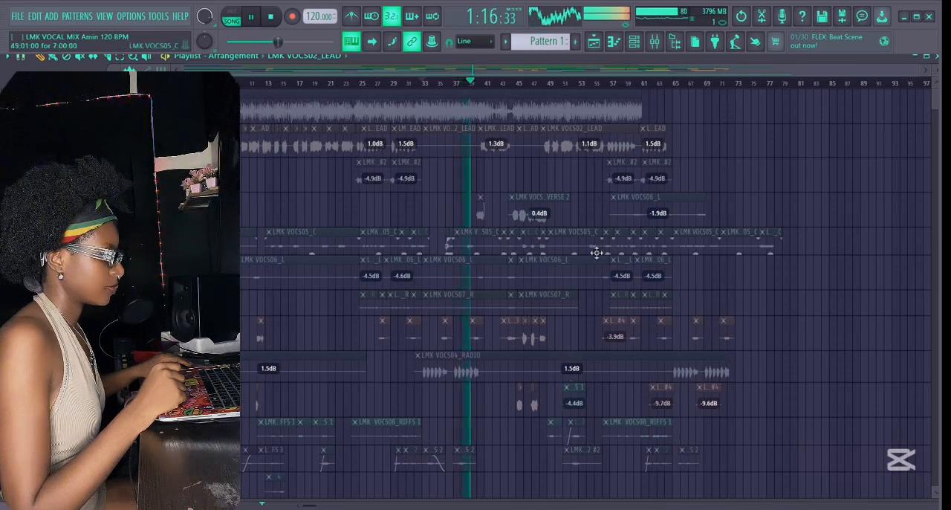
{"action": "scroll", "coordinate": [598, 253], "scroll_direction": "down", "scroll_amount": 2}
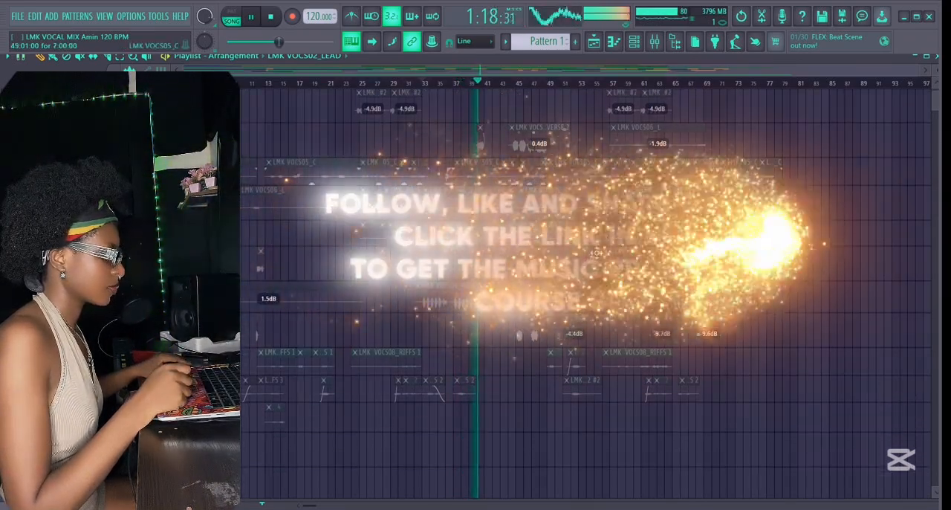